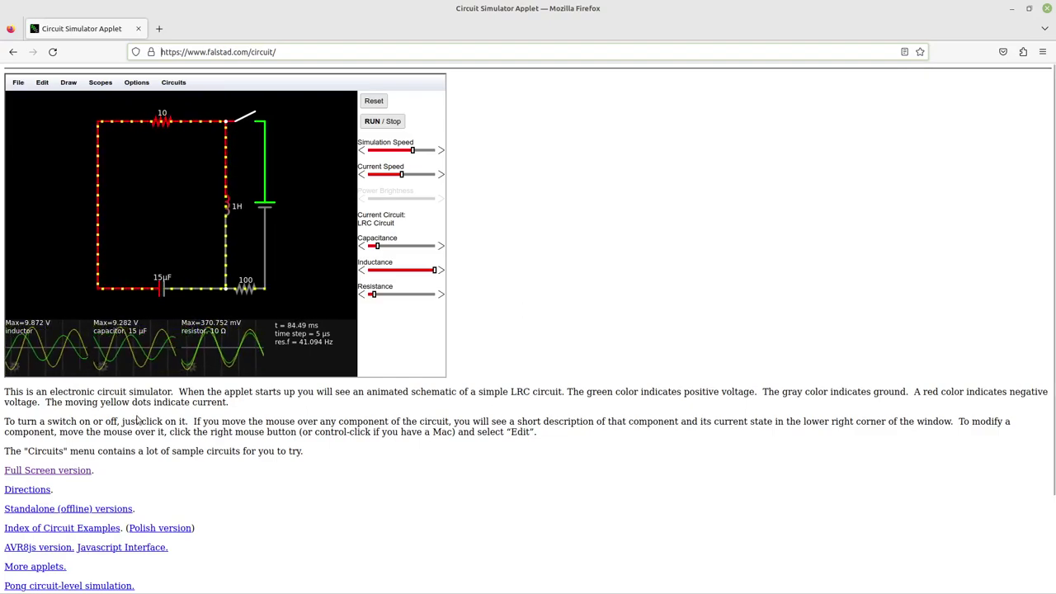
# Open the simulator in its full-screen version.
pyautogui.click(87, 470)
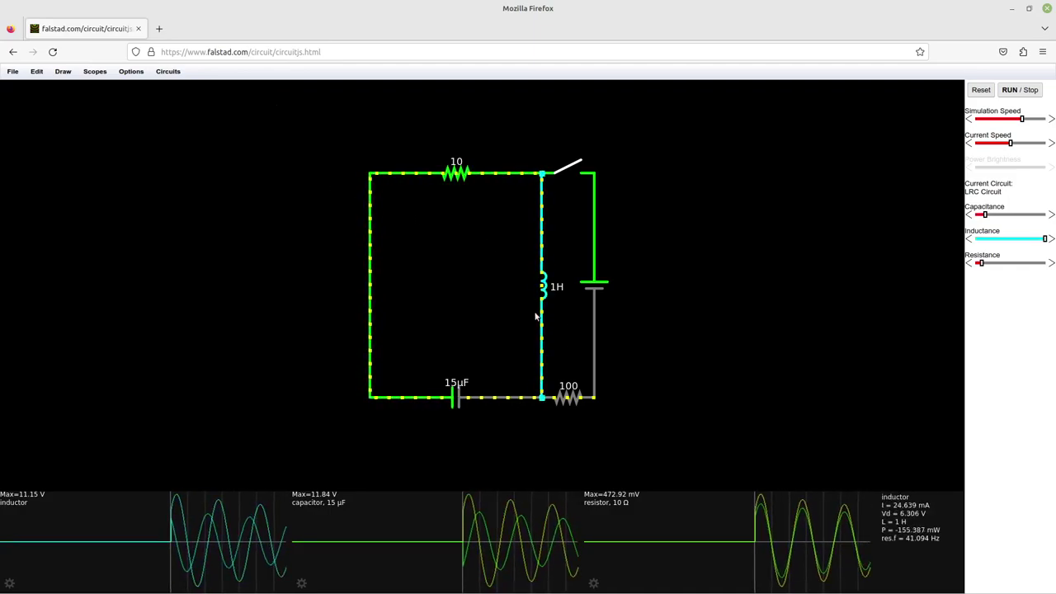
# Start a new blank circuit and draw a battery, wires and a 1k resistor down the right side.
pyautogui.click(12, 71)
pyautogui.click(22, 88)
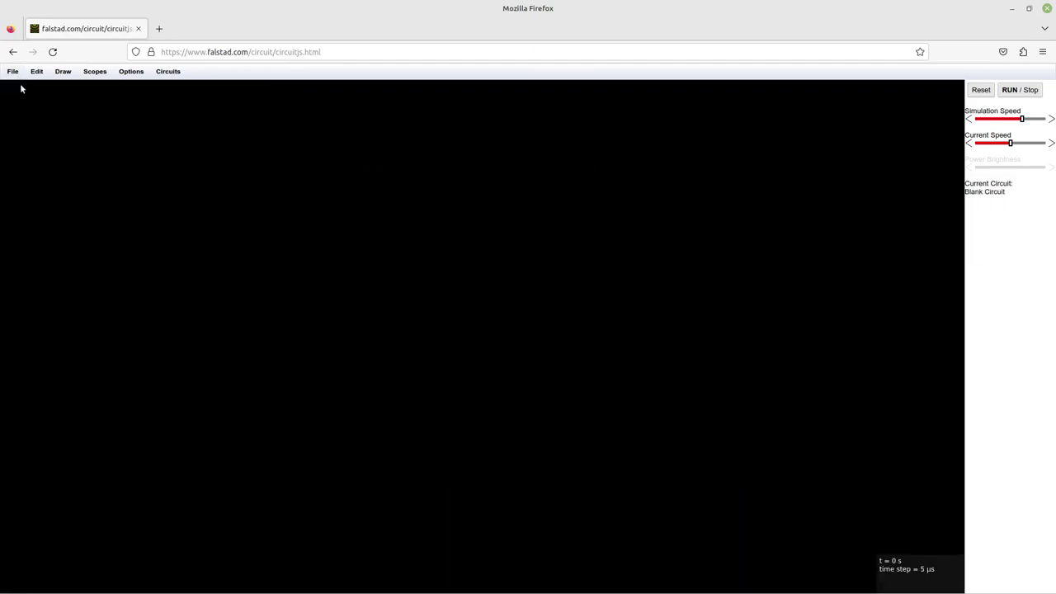
pyautogui.click(64, 71)
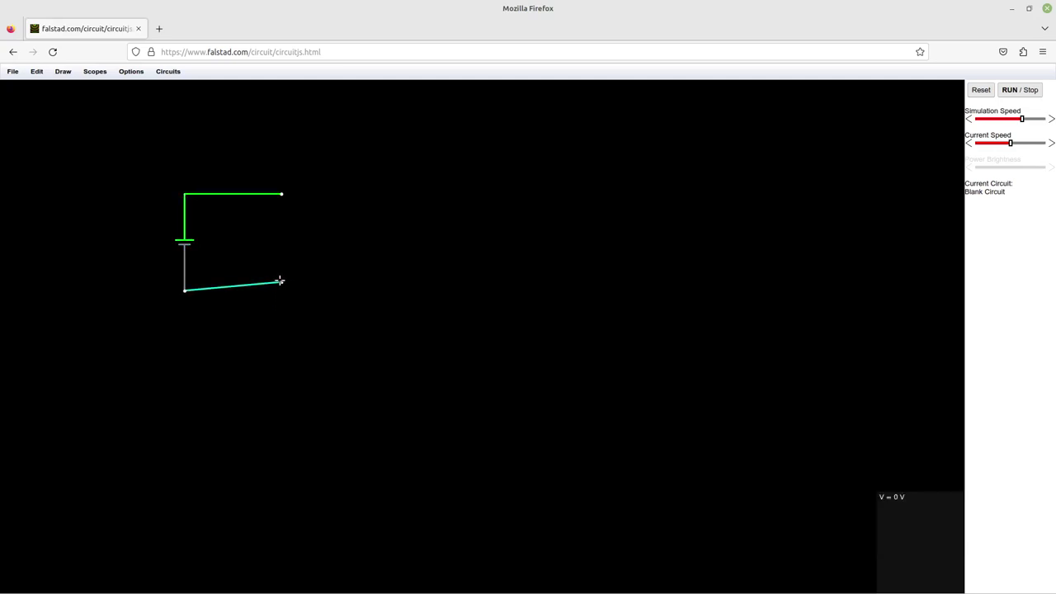
pyautogui.moveTo(281, 198); pyautogui.dragTo(281, 282)
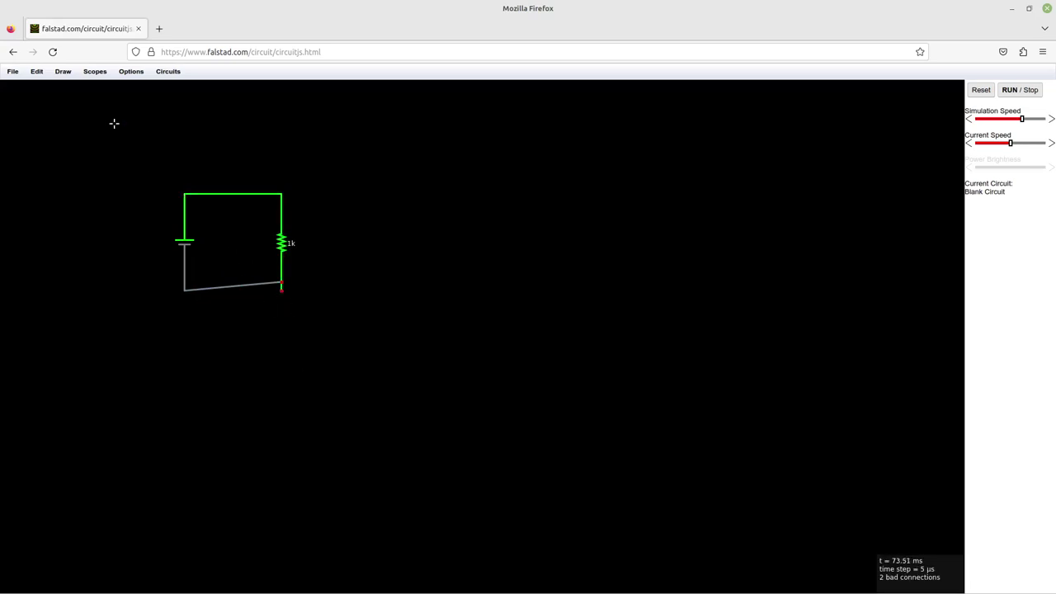
pyautogui.click(60, 73)
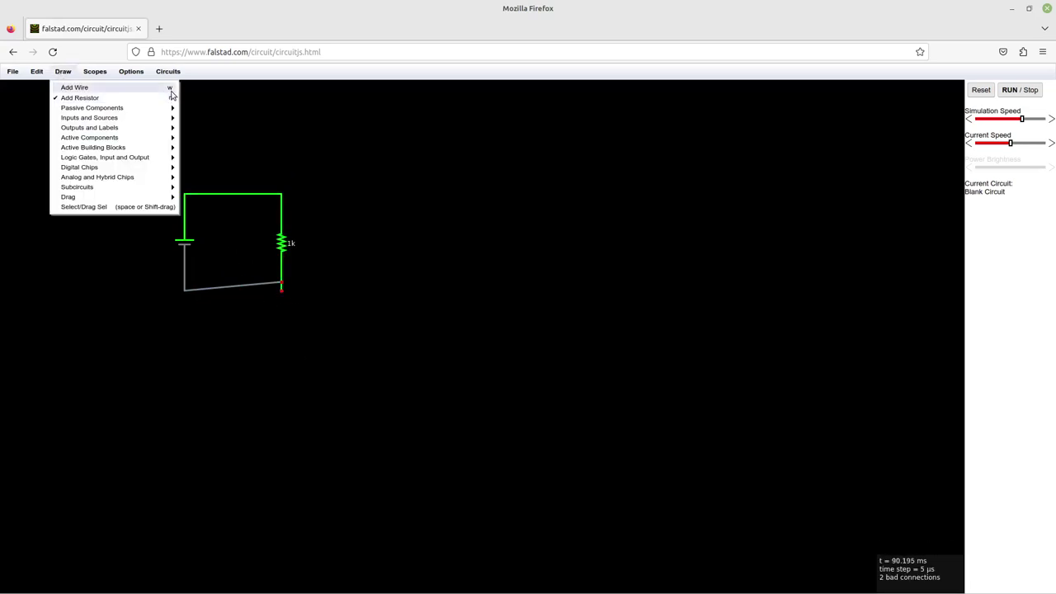
# Connect the bottom wire's right end to the 1k resistor's lower terminal.
pyautogui.moveTo(211, 288)
pyautogui.mouseDown()
pyautogui.moveTo(299, 282)
pyautogui.moveTo(282, 300)
pyautogui.moveTo(281, 291)
pyautogui.mouseUp()
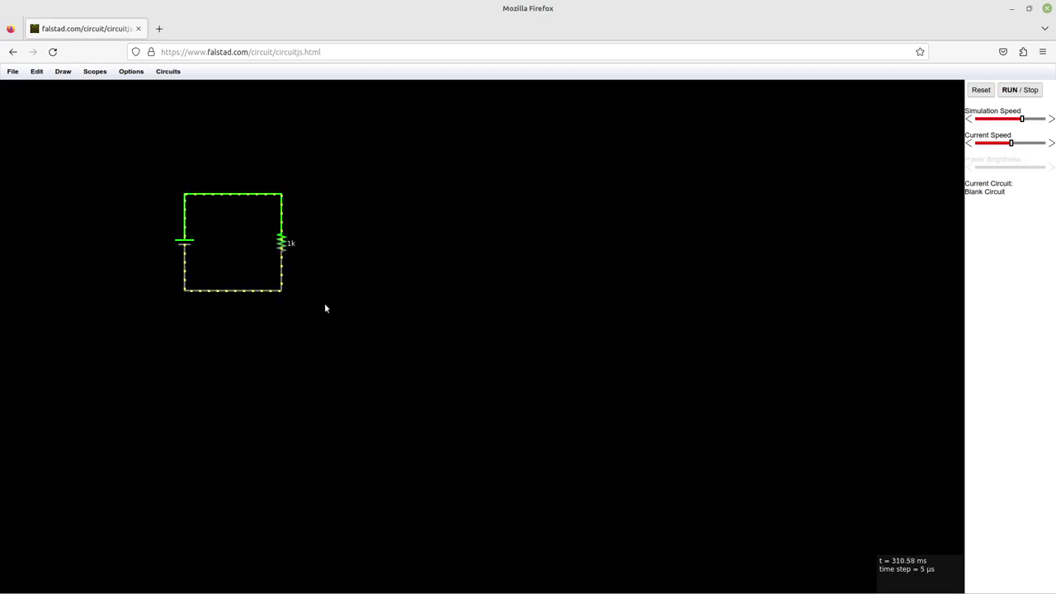
# Show the 1k resistor in a new scope, adjust simulation speed, and reset the simulation.
pyautogui.rightClick(282, 245)
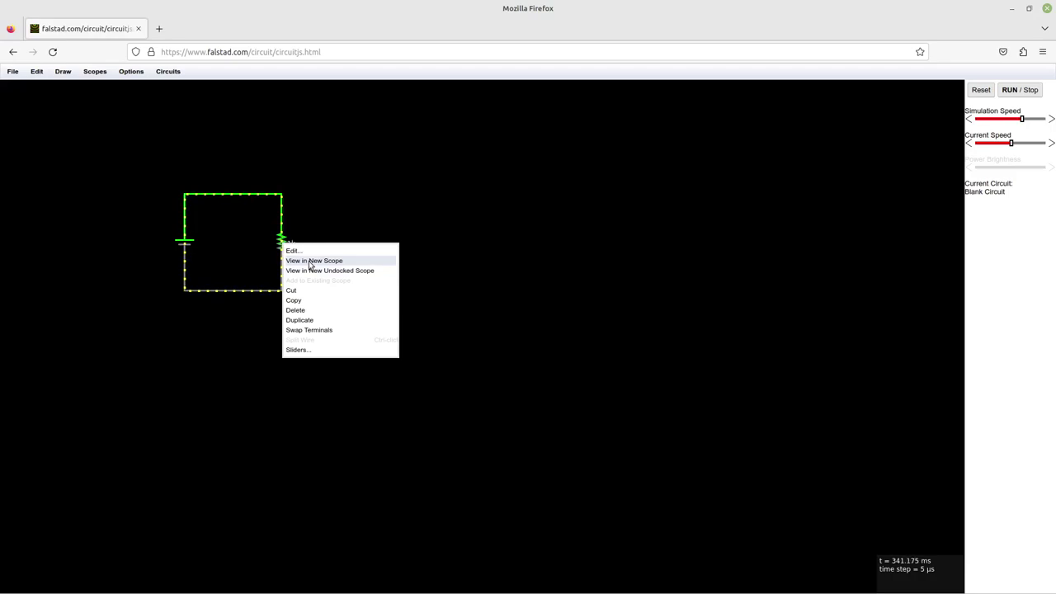
pyautogui.click(310, 261)
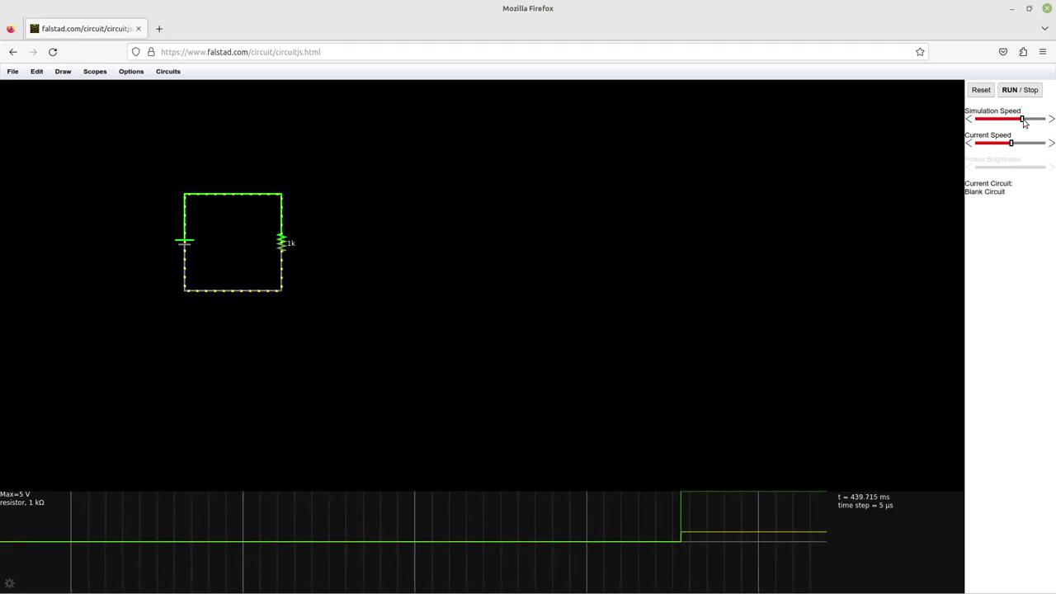
pyautogui.moveTo(1022, 121); pyautogui.dragTo(1042, 121)
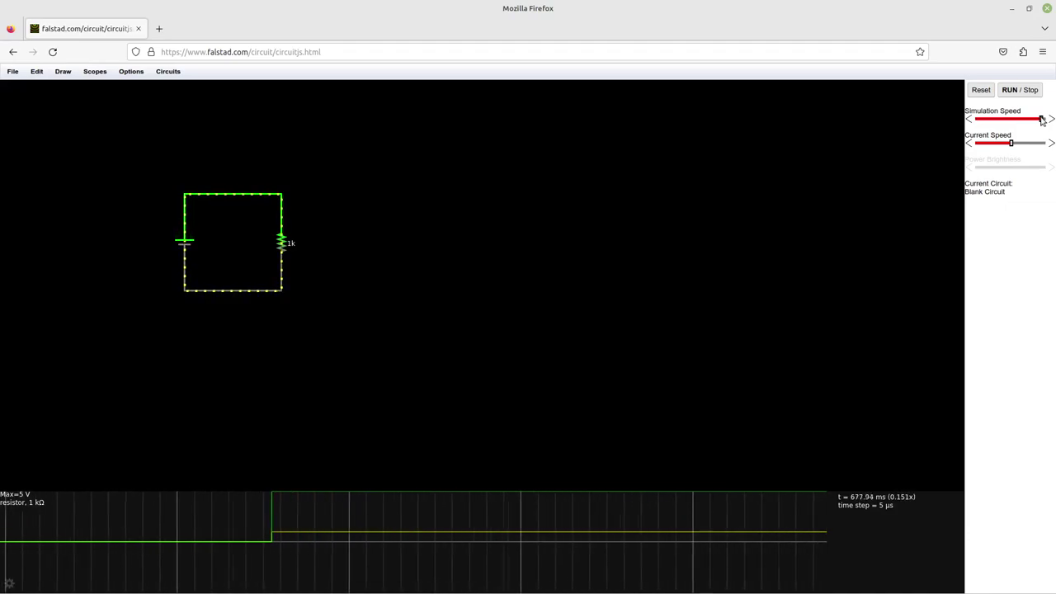
pyautogui.moveTo(1043, 120); pyautogui.dragTo(1016, 120)
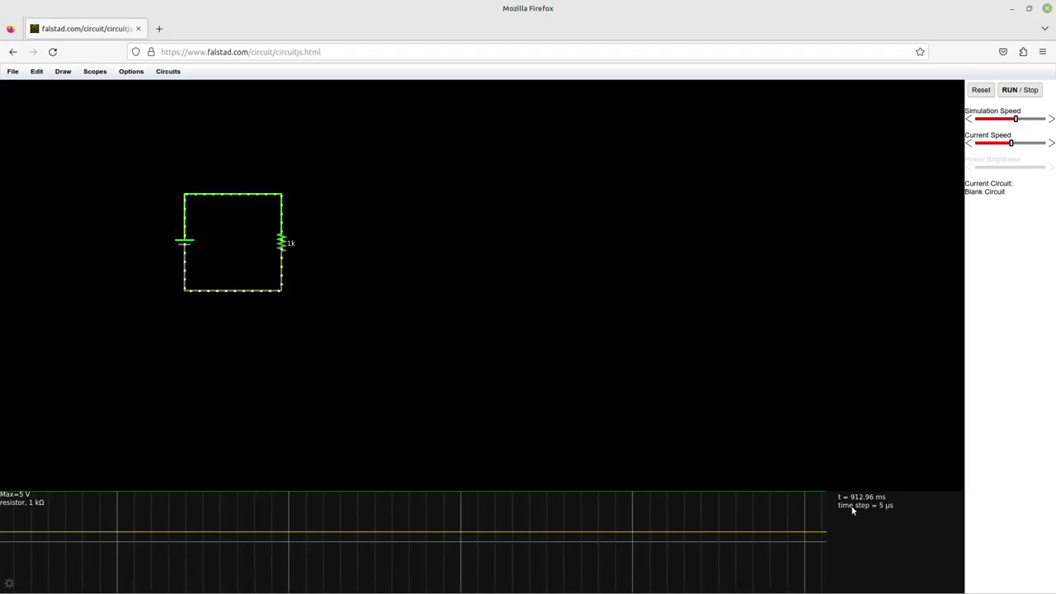
pyautogui.click(981, 92)
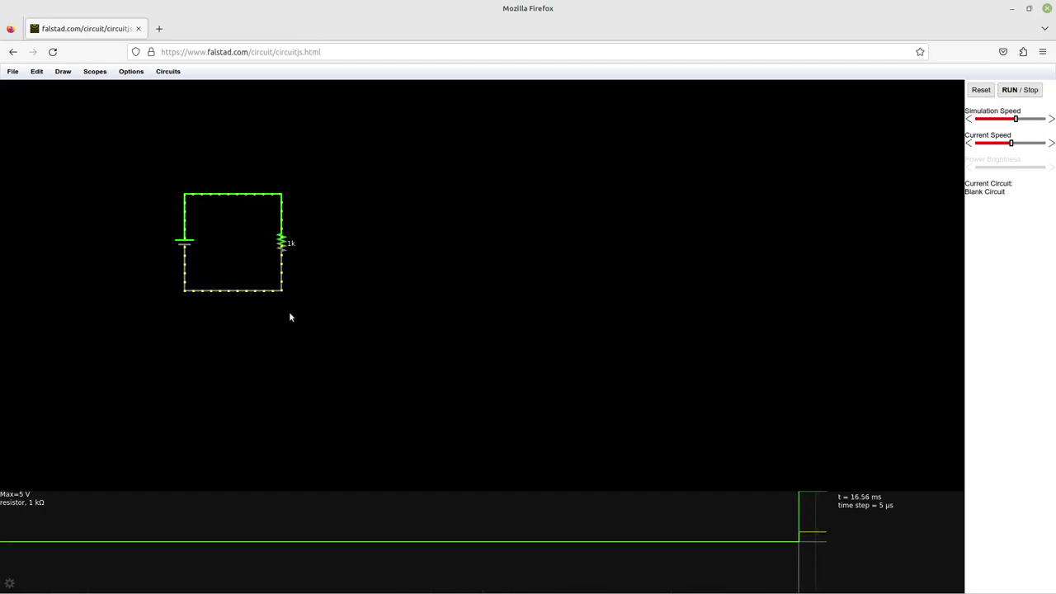
# Swap the bottom wire for a second 1k resistor and view it in a new scope.
pyautogui.press('Delete')
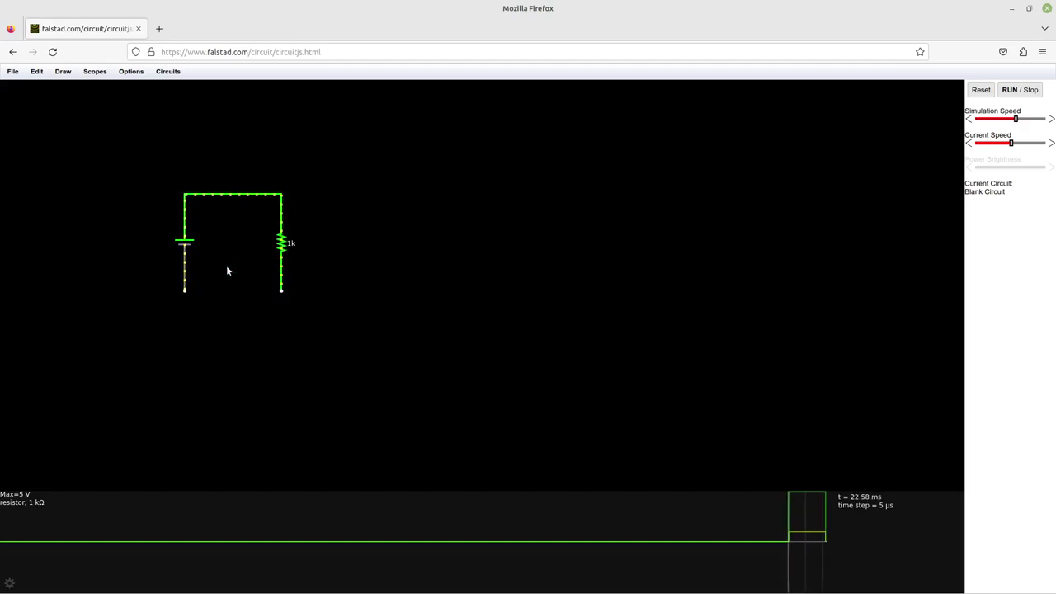
pyautogui.press('r')
pyautogui.moveTo(185, 290); pyautogui.dragTo(282, 290)
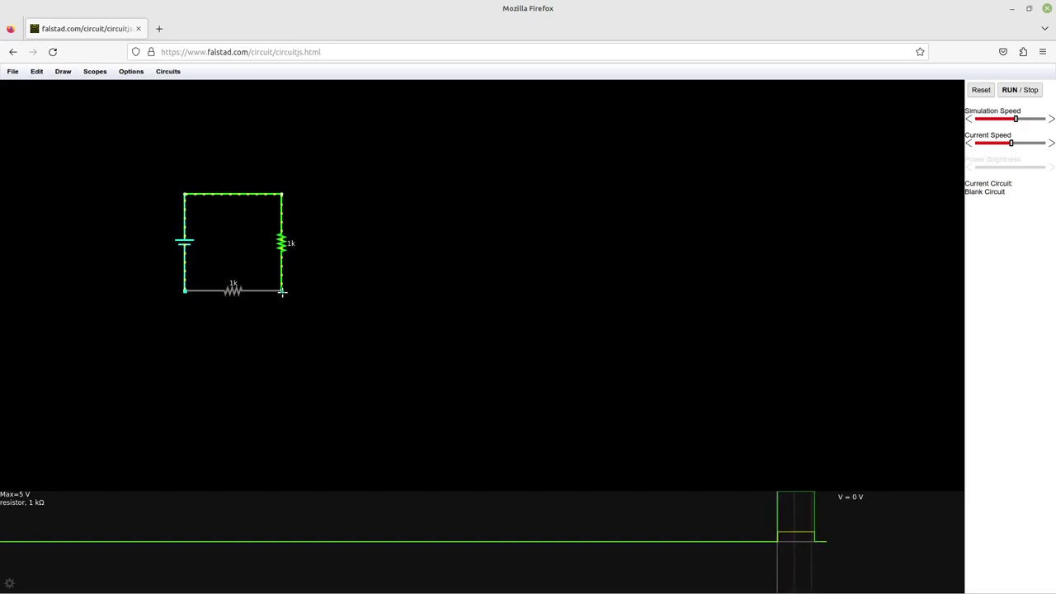
pyautogui.rightClick(227, 290)
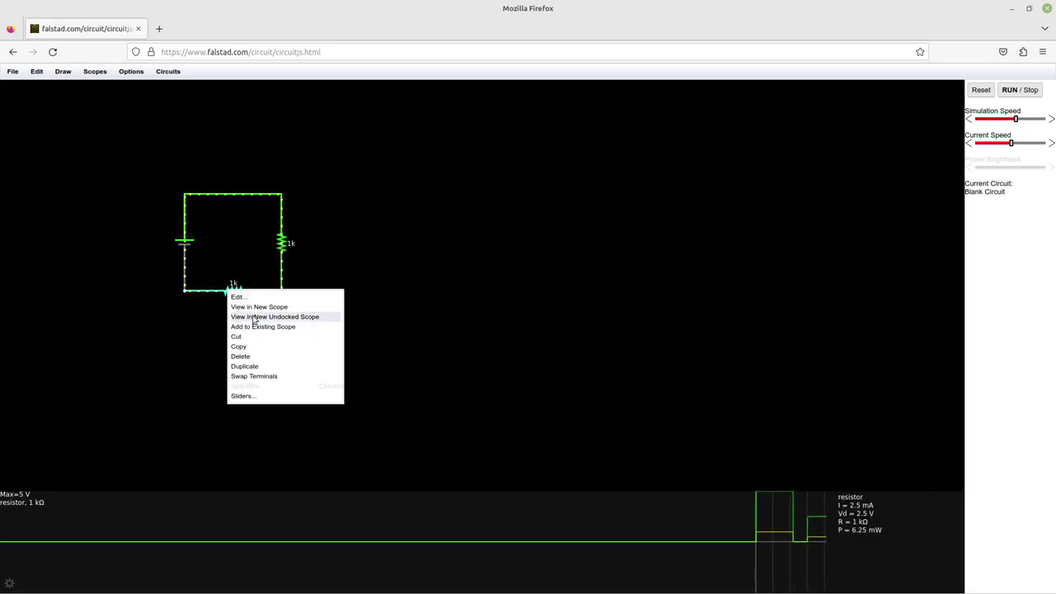
pyautogui.click(255, 307)
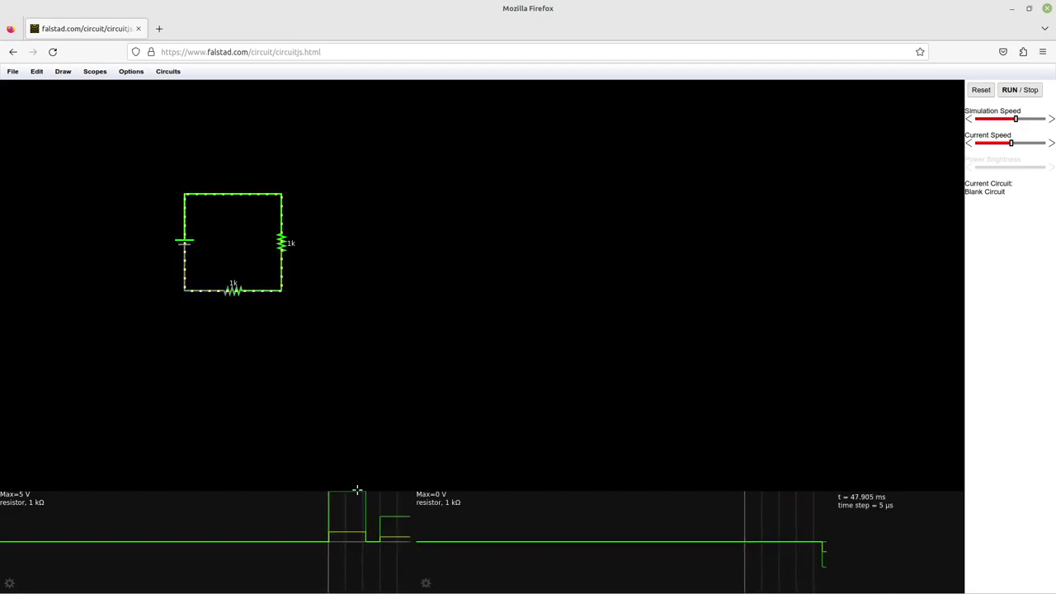
pyautogui.click(427, 583)
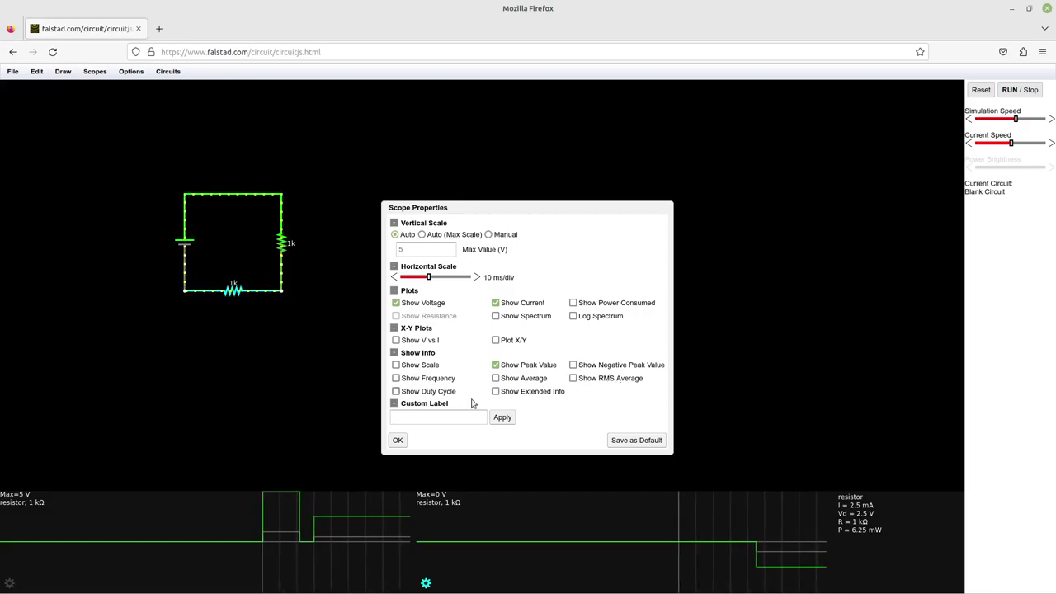
pyautogui.click(398, 441)
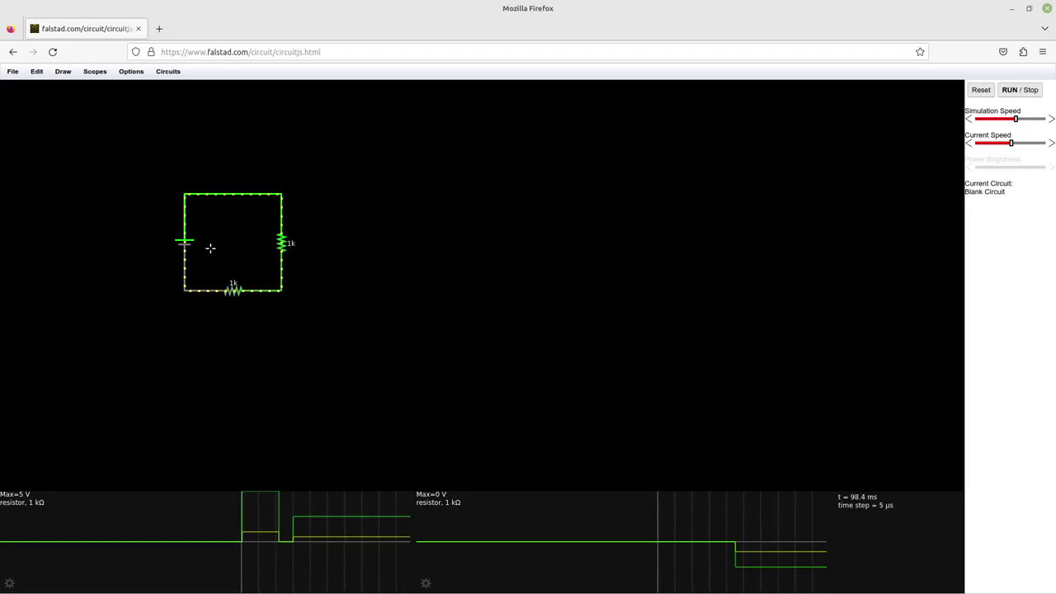
# Zoom and pan so the two-resistor loop sits larger near the canvas centre.
pyautogui.moveTo(210, 248); pyautogui.dragTo(415, 276)
pyautogui.scroll(1, 432, 281)
pyautogui.scroll(2, 446, 293)
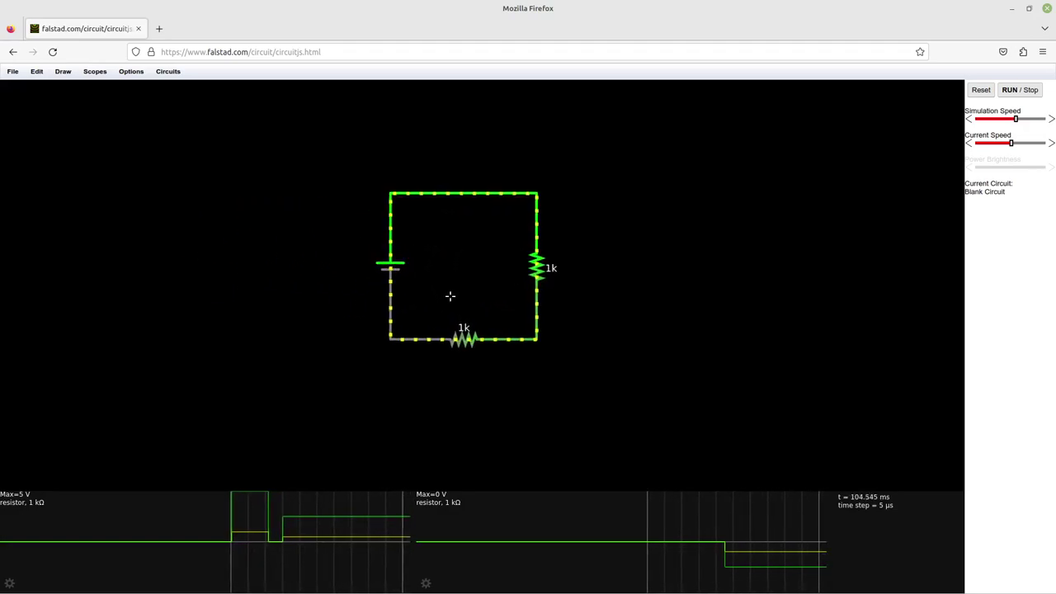
pyautogui.scroll(2, 449, 296)
pyautogui.scroll(2, 450, 295)
pyautogui.scroll(1, 448, 297)
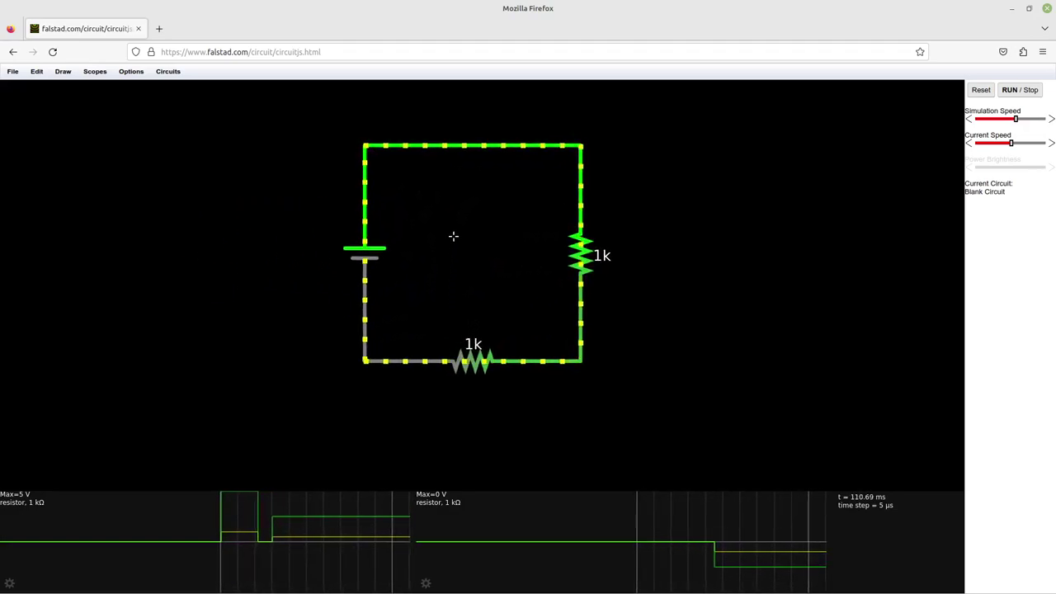
pyautogui.moveTo(453, 236)
pyautogui.mouseDown()
pyautogui.moveTo(338, 280)
pyautogui.moveTo(278, 286)
pyautogui.moveTo(599, 239)
pyautogui.moveTo(378, 268)
pyautogui.moveTo(440, 271)
pyautogui.mouseUp()
pyautogui.scroll(1, 455, 318)
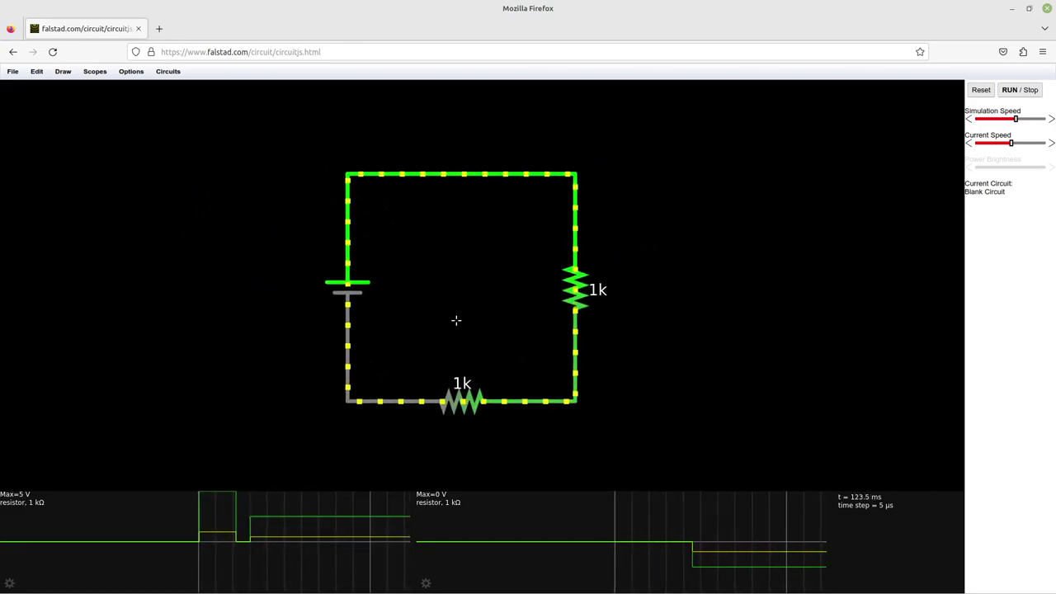
pyautogui.scroll(-1, 456, 321)
pyautogui.scroll(-1, 456, 318)
pyautogui.scroll(-2, 455, 319)
pyautogui.scroll(-1, 455, 318)
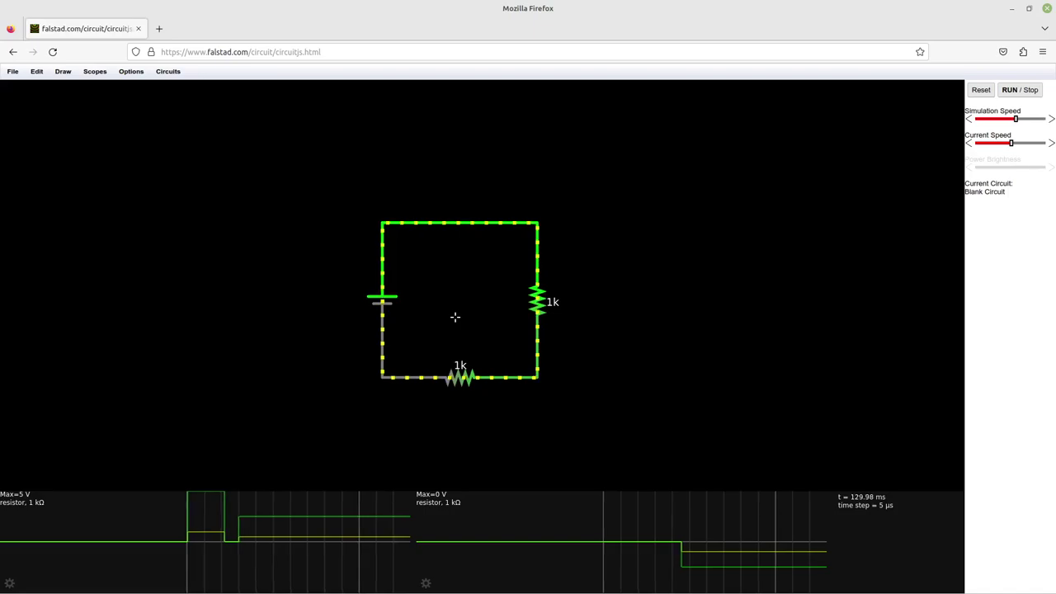
pyautogui.moveTo(455, 317)
pyautogui.mouseDown()
pyautogui.moveTo(441, 288)
pyautogui.moveTo(411, 282)
pyautogui.mouseUp()
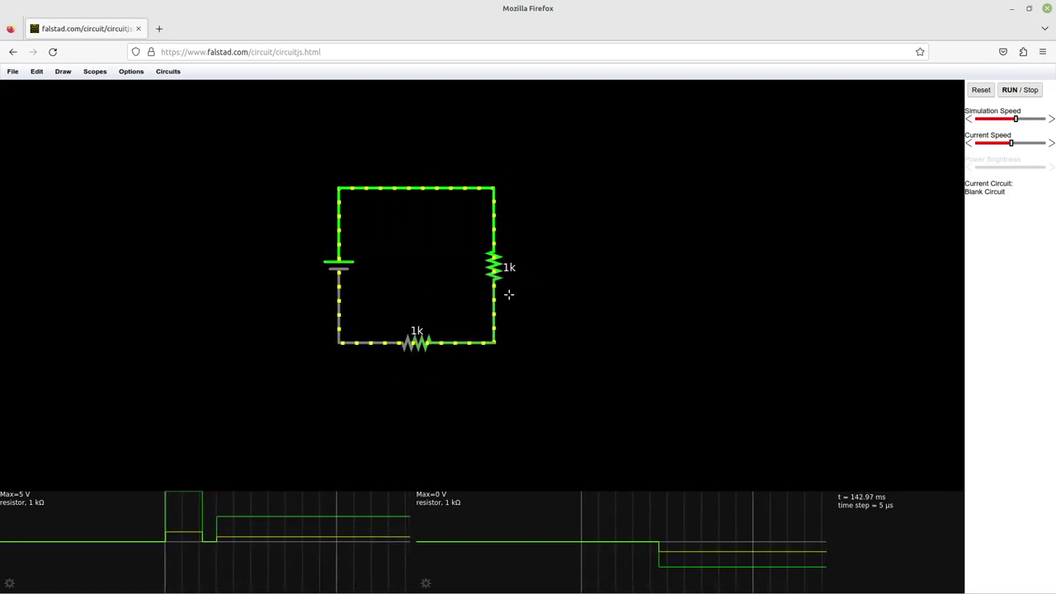
# Add a Resistance slider to the right resistor and lower it to about 90.9 Ω.
pyautogui.rightClick(494, 272)
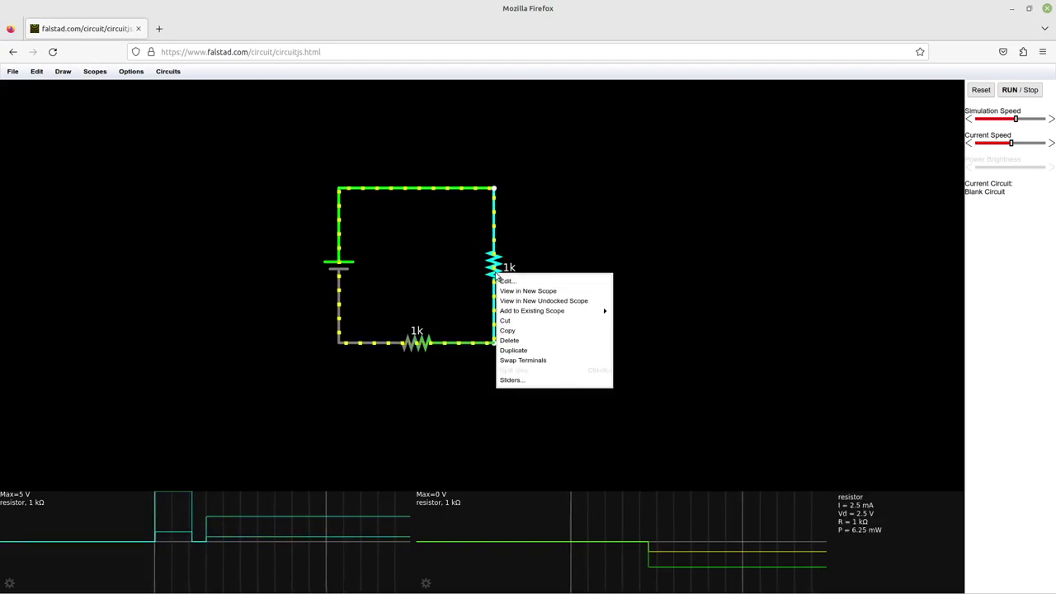
pyautogui.click(511, 380)
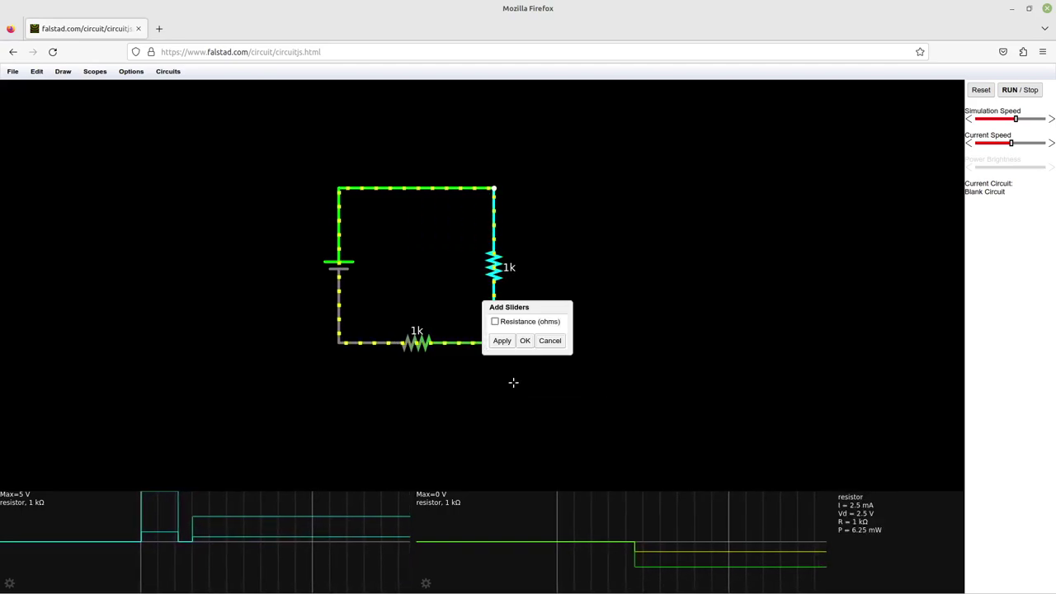
pyautogui.click(496, 321)
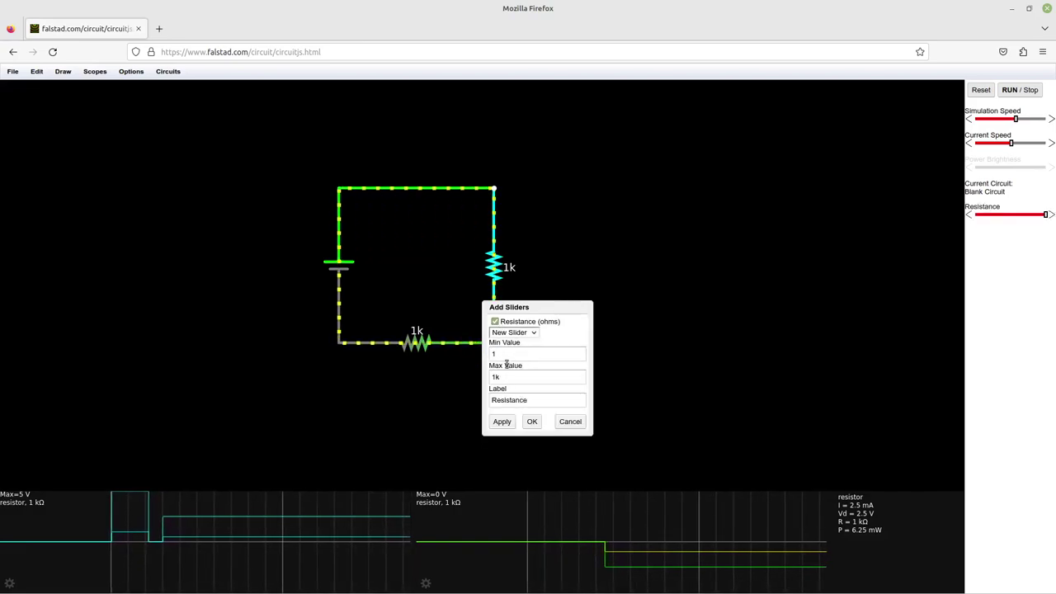
pyautogui.click(532, 422)
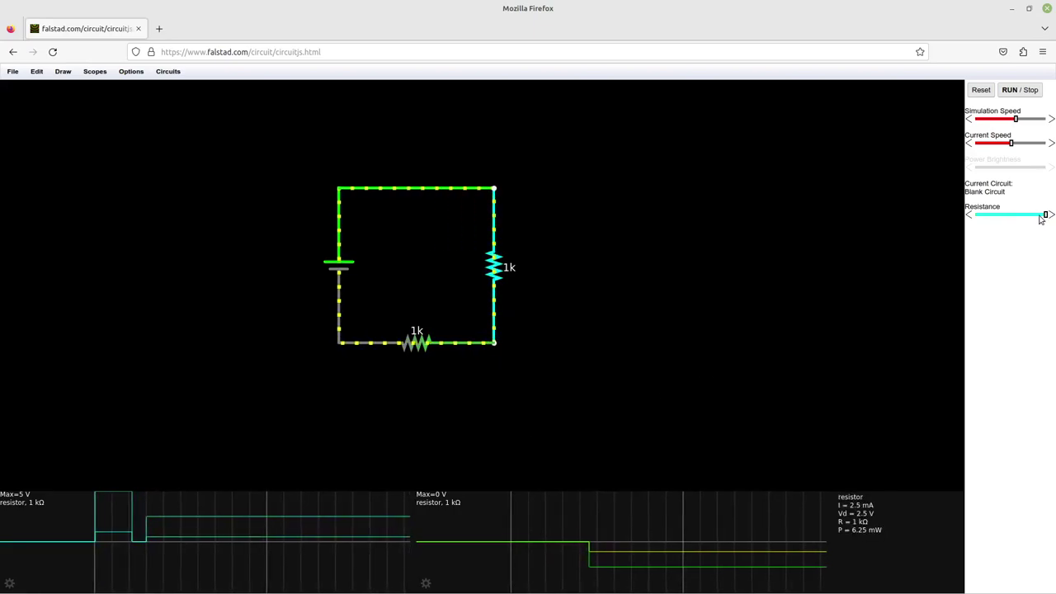
pyautogui.moveTo(1046, 216); pyautogui.dragTo(980, 218)
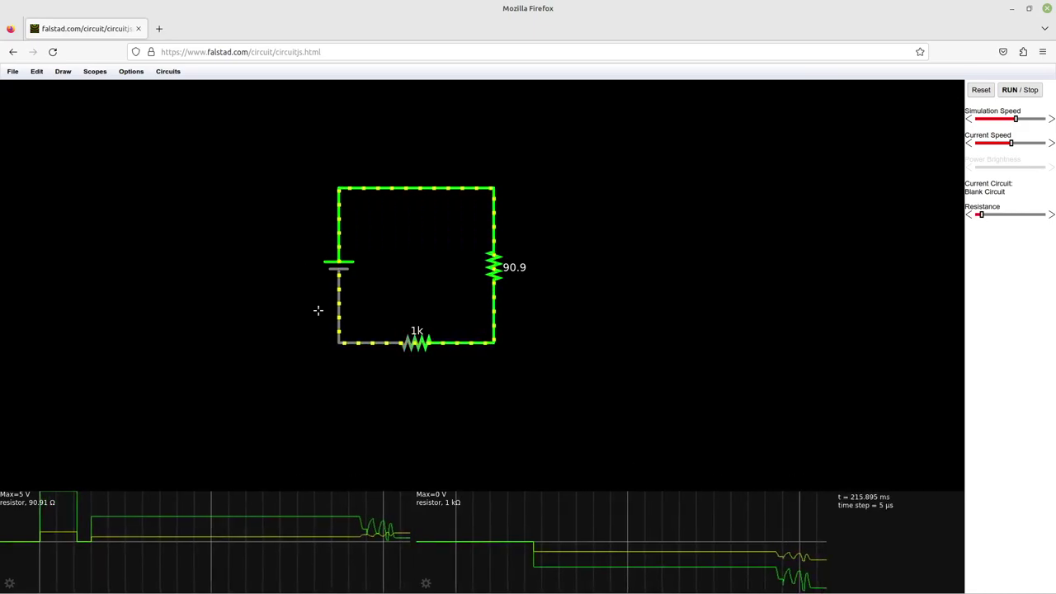
# Load the Ohm's Law example, then the Boost Converter example circuit.
pyautogui.click(62, 71)
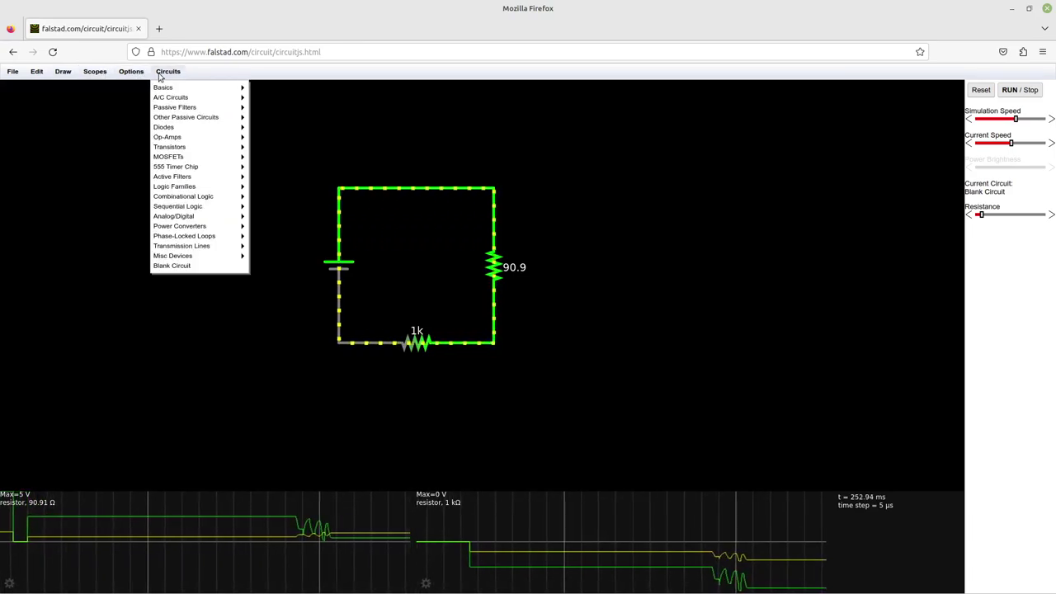
pyautogui.moveTo(198, 87)
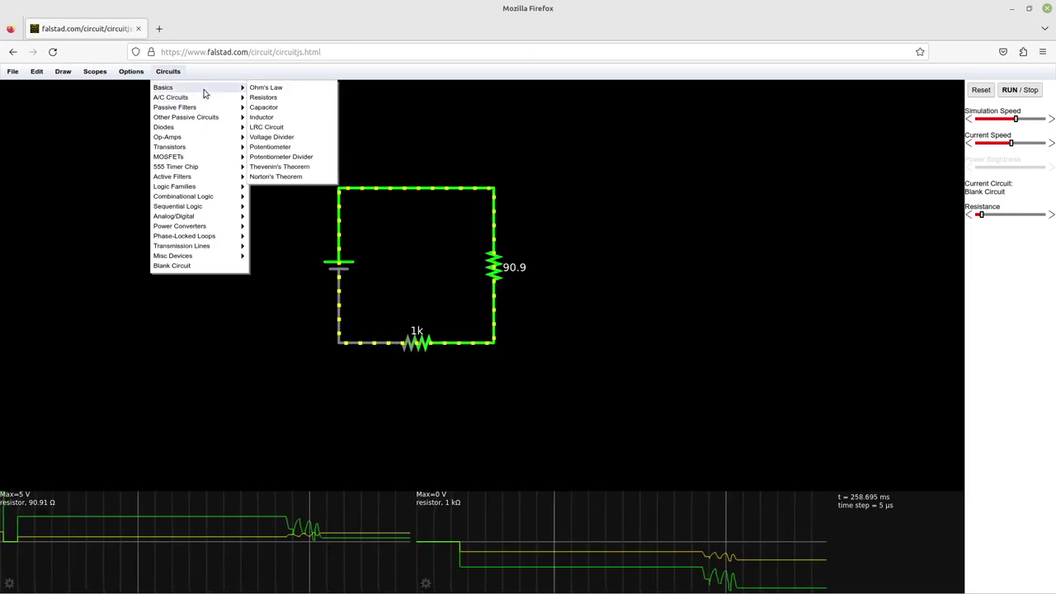
pyautogui.click(264, 86)
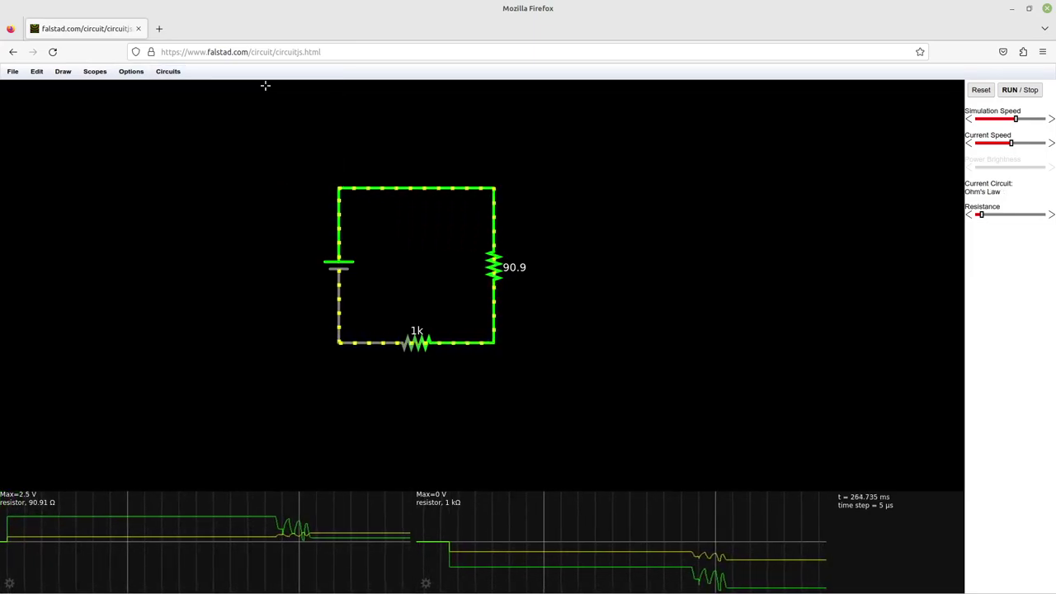
pyautogui.click(168, 72)
pyautogui.moveTo(180, 226)
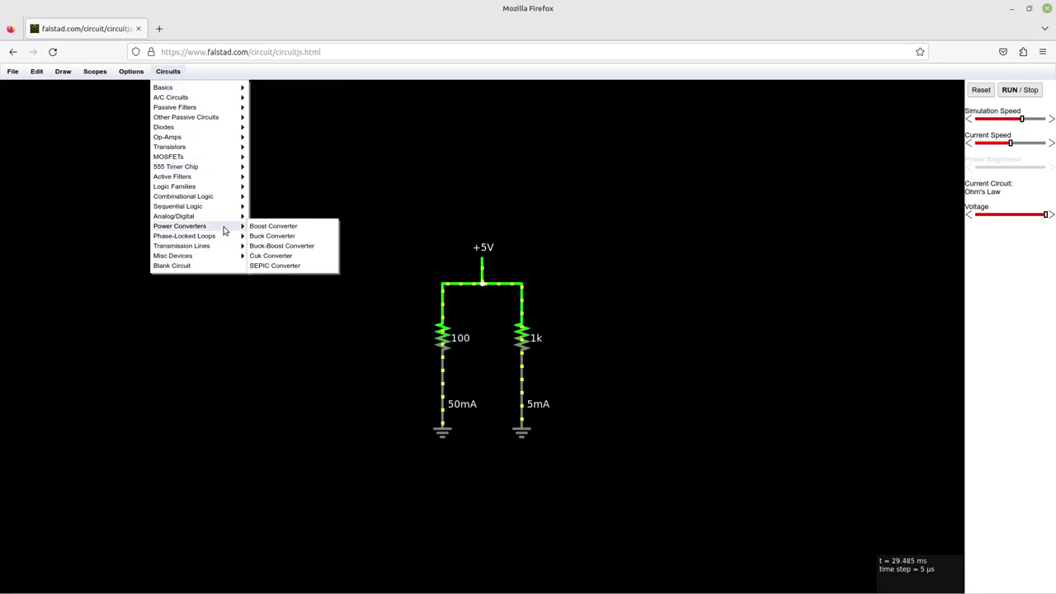
pyautogui.click(260, 226)
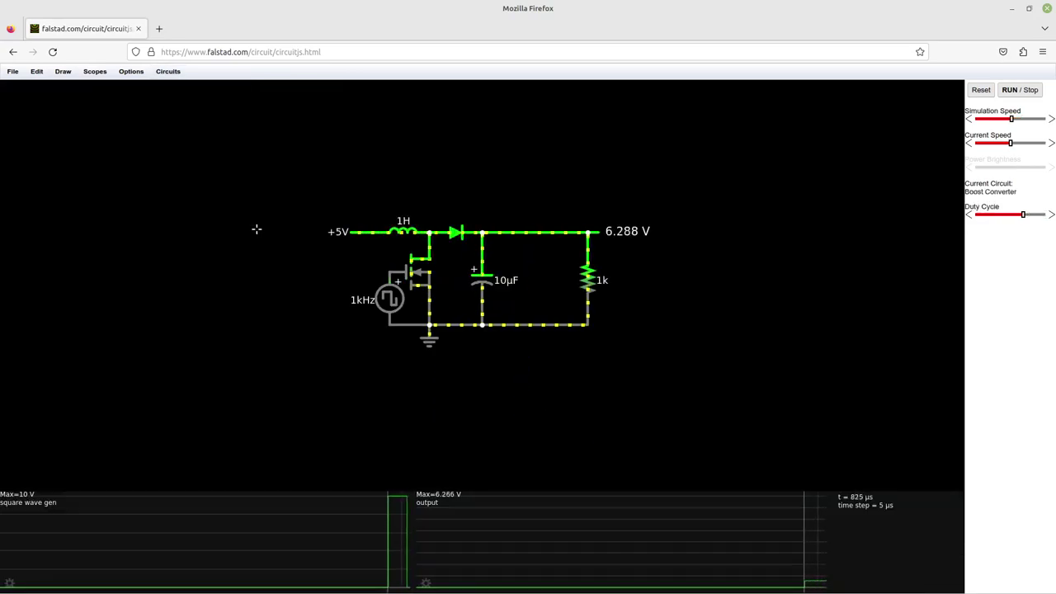